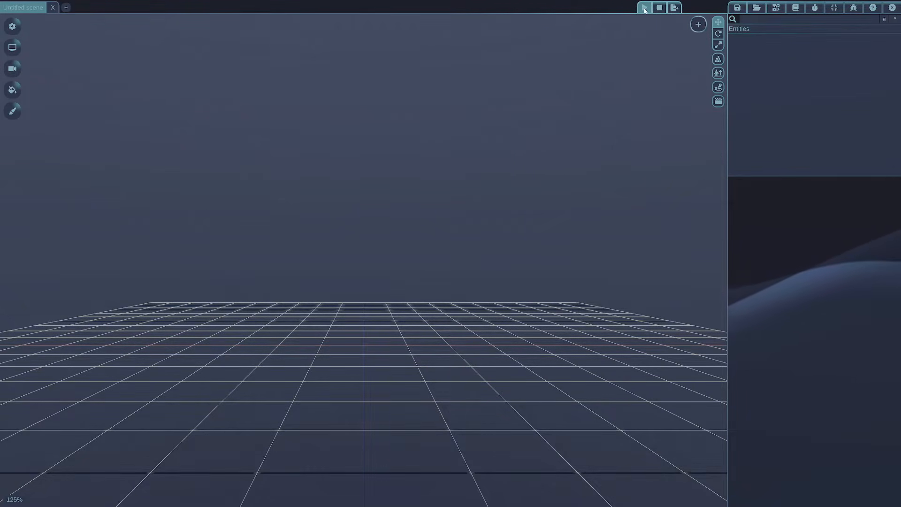
Step: Open the Project Creator and name the new project "test"
click(675, 8)
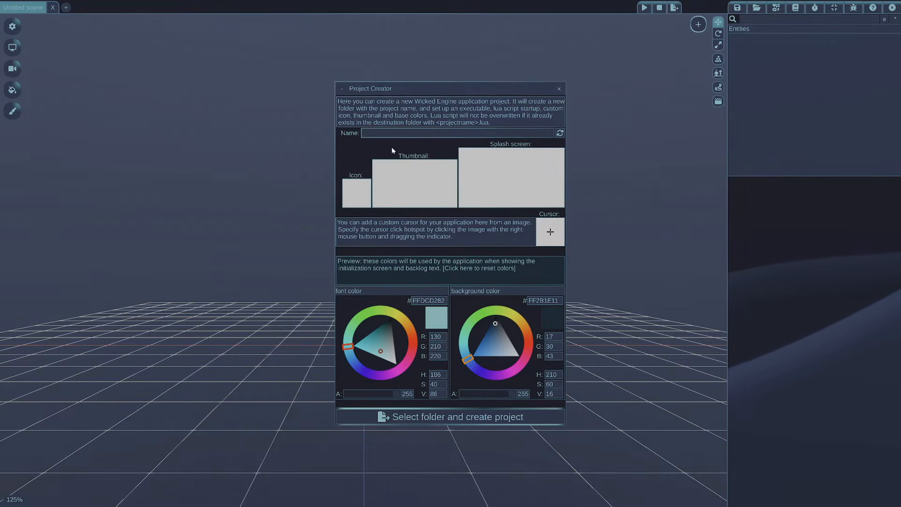
click(392, 133)
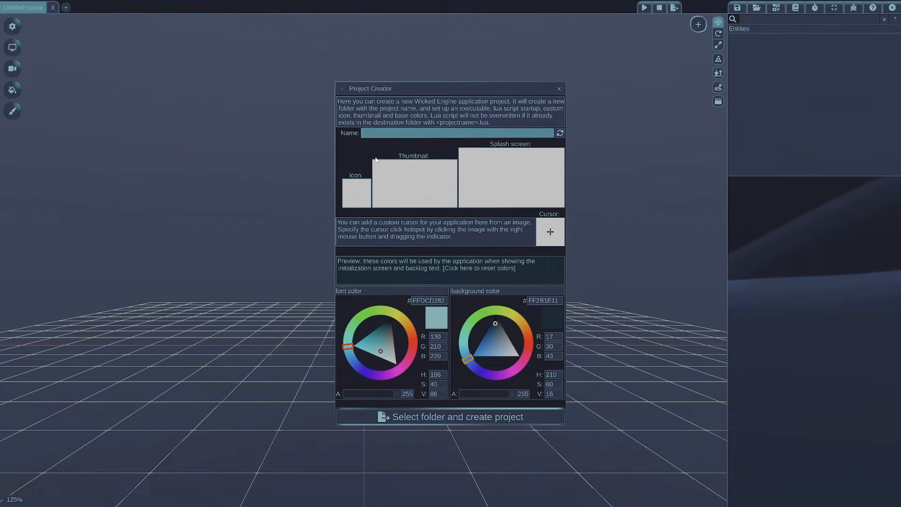
text(test)
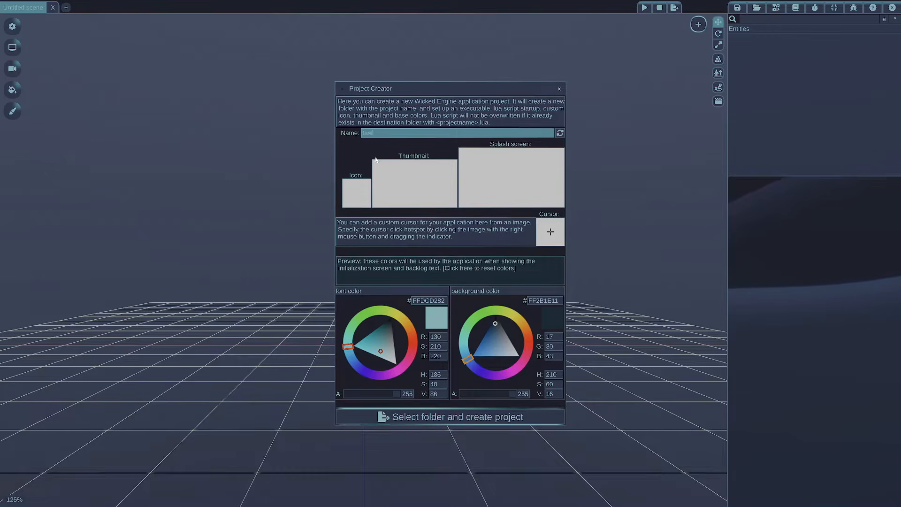
key(Return)
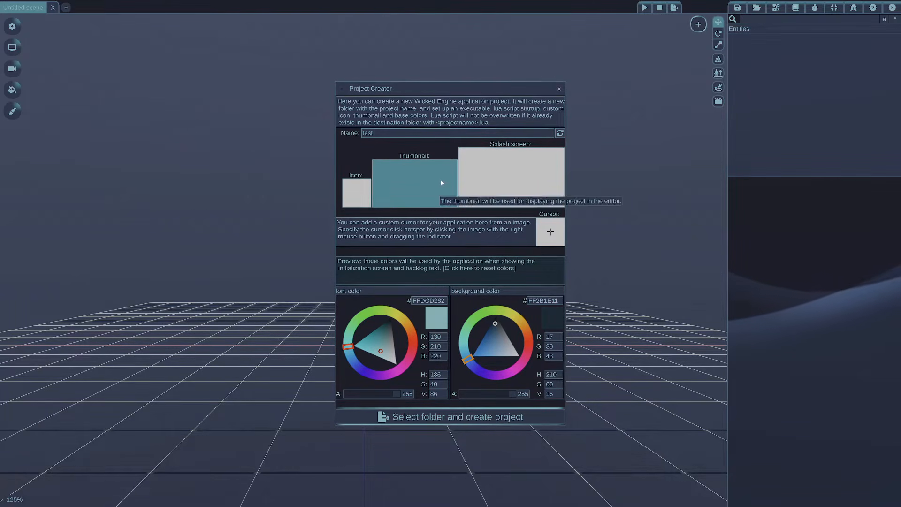
Step: Load the hat image from the Desktop img folder as the project icon and the Columbo image as the thumbnail
click(360, 193)
double_click(138, 116)
click(114, 68)
double_click(137, 109)
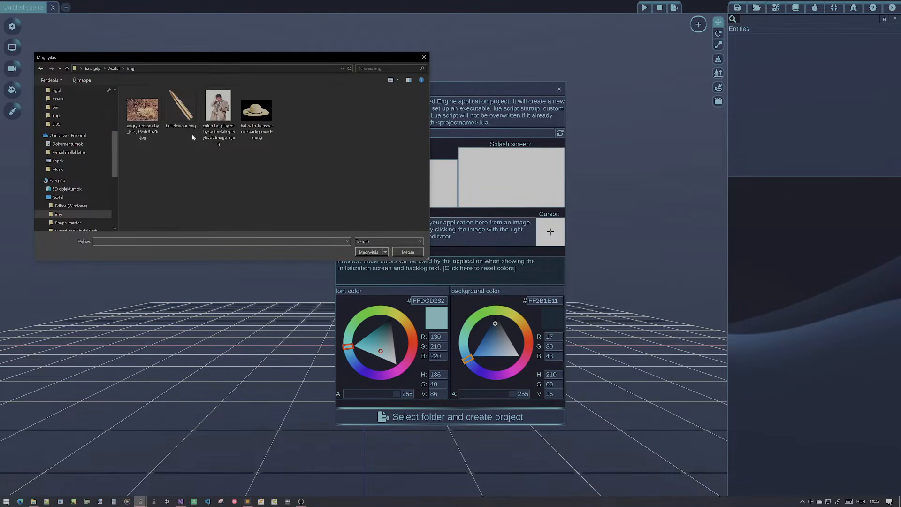
double_click(256, 110)
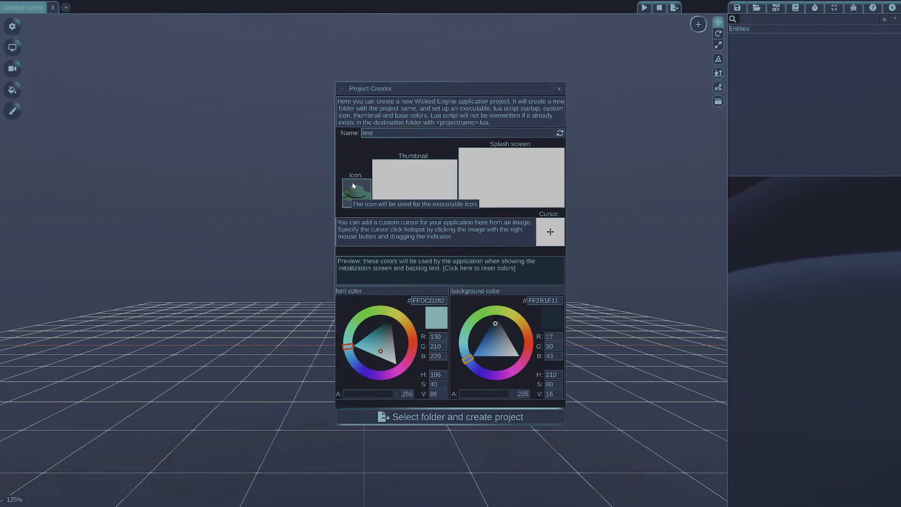
click(409, 182)
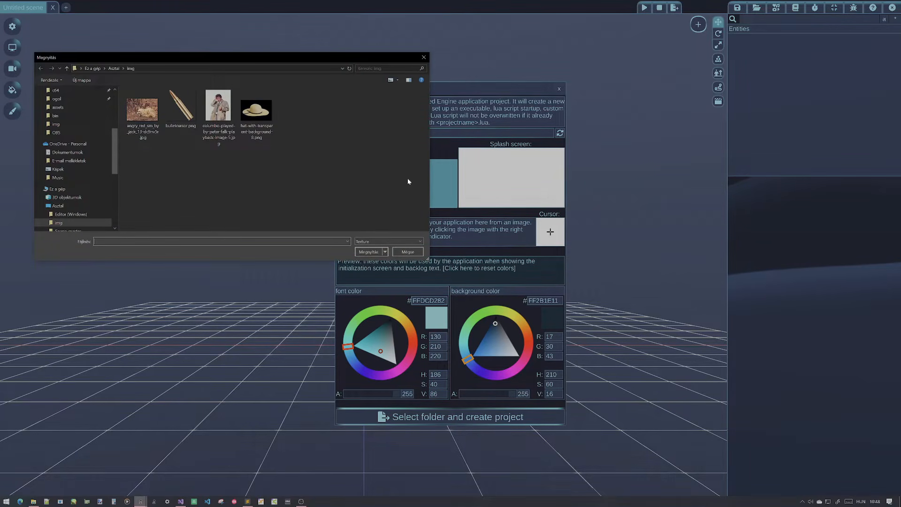
double_click(226, 113)
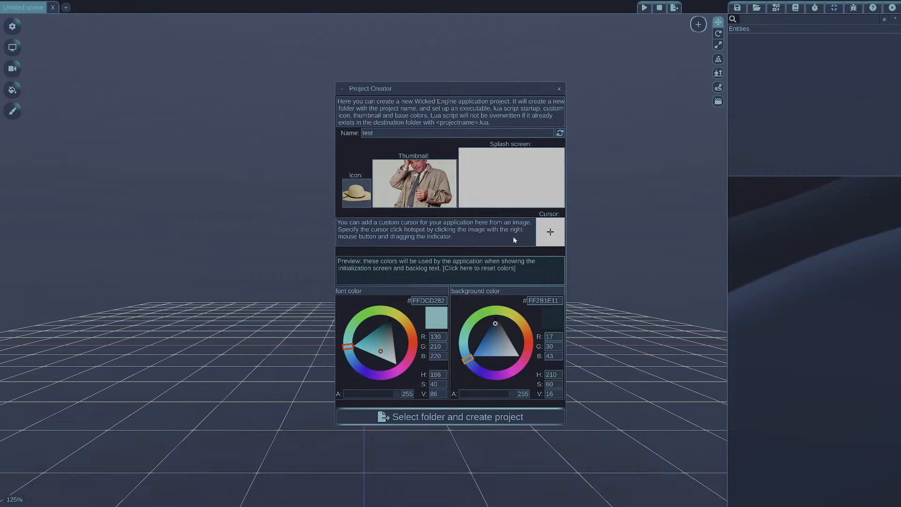
Step: Load the bullet image as the custom cursor and place its click hotspot on the bullet's upper-left tip
click(556, 230)
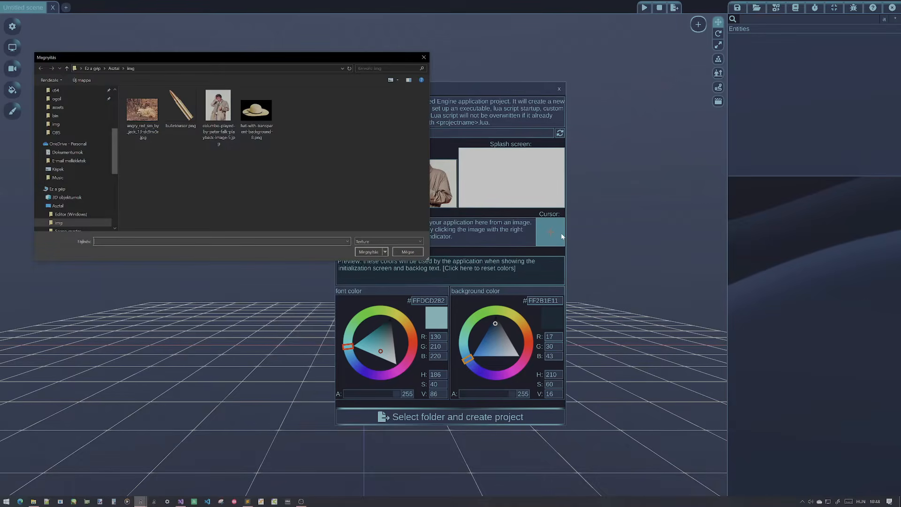
double_click(179, 108)
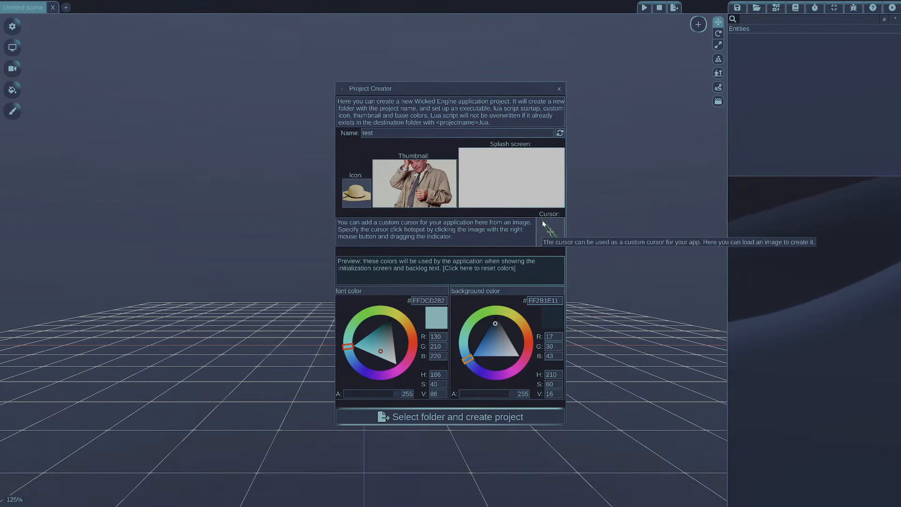
right_drag(551, 234, 540, 220)
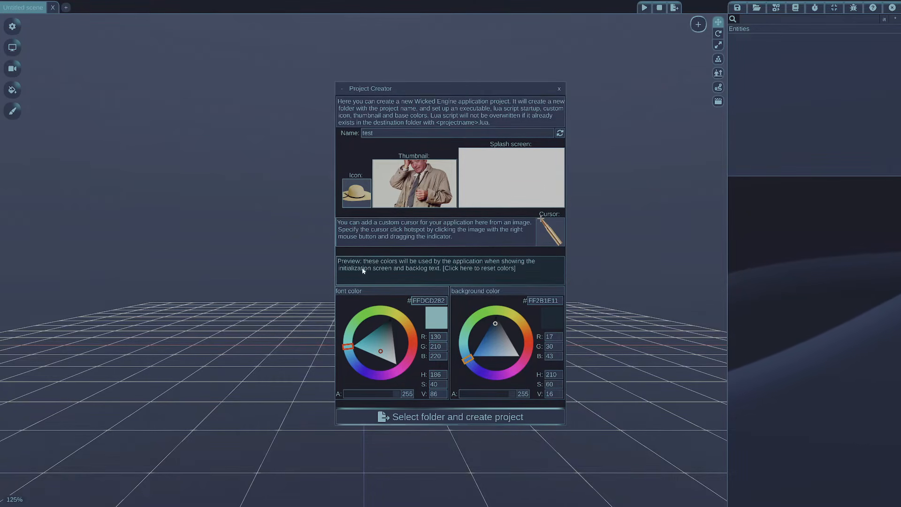
Step: Set the font color to white (FFFFFFFF) and the background color to black (FF000000)
drag(381, 351, 353, 345)
mouse_move(349, 344)
mouse_down()
mouse_move(358, 324)
mouse_move(392, 313)
mouse_move(407, 322)
mouse_move(409, 359)
mouse_move(410, 328)
mouse_move(389, 373)
mouse_up()
mouse_move(488, 336)
mouse_down()
mouse_move(463, 354)
mouse_move(475, 369)
mouse_move(464, 349)
mouse_up()
mouse_move(396, 369)
mouse_down()
mouse_move(412, 365)
mouse_move(415, 335)
mouse_move(410, 357)
mouse_move(413, 345)
mouse_move(381, 310)
mouse_move(364, 315)
mouse_move(349, 330)
mouse_move(382, 377)
mouse_up()
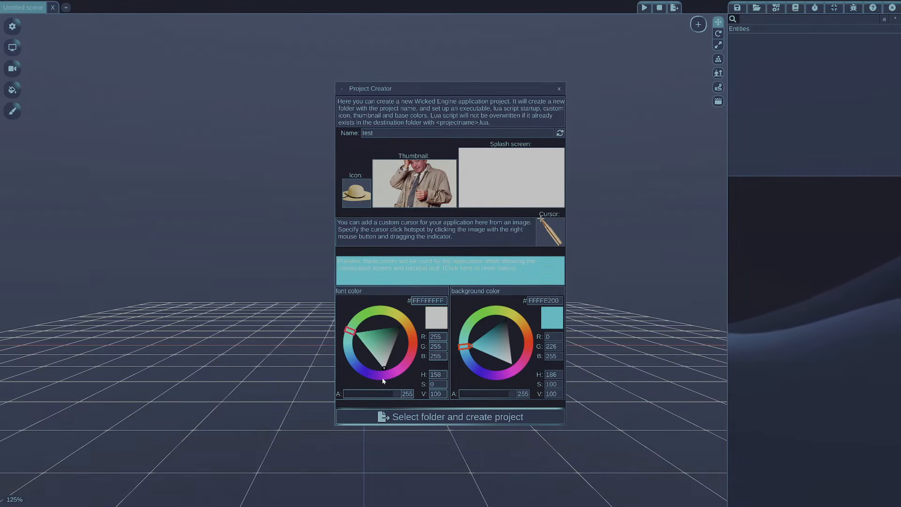
drag(493, 337, 513, 298)
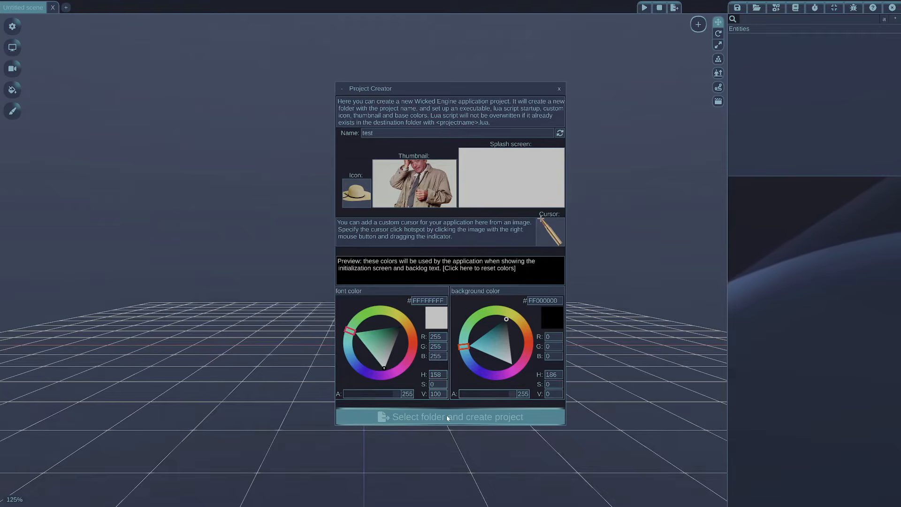
Step: Create the project in the Desktop (Asztal) folder and close the editor
click(482, 418)
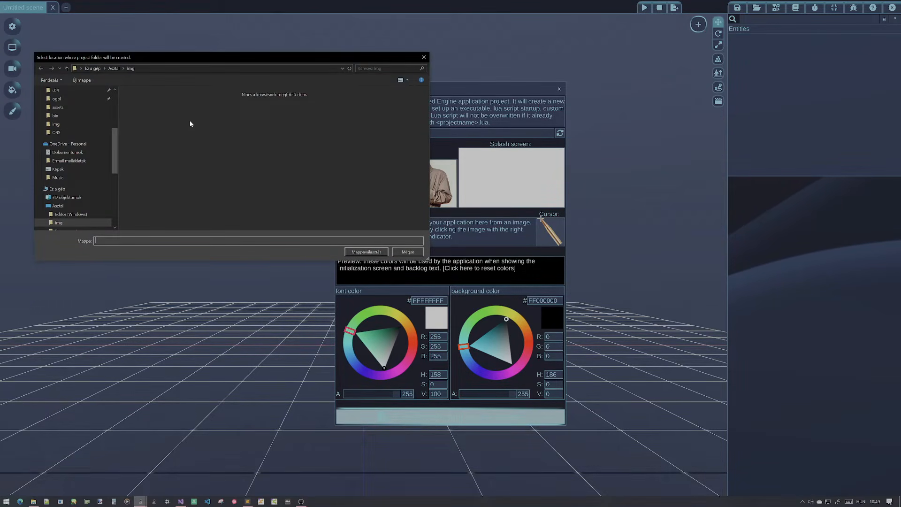
click(114, 68)
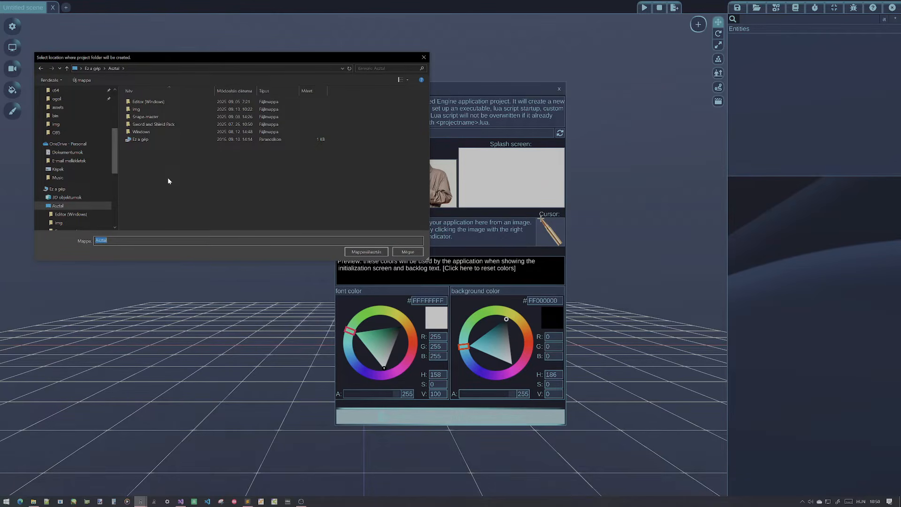
click(367, 252)
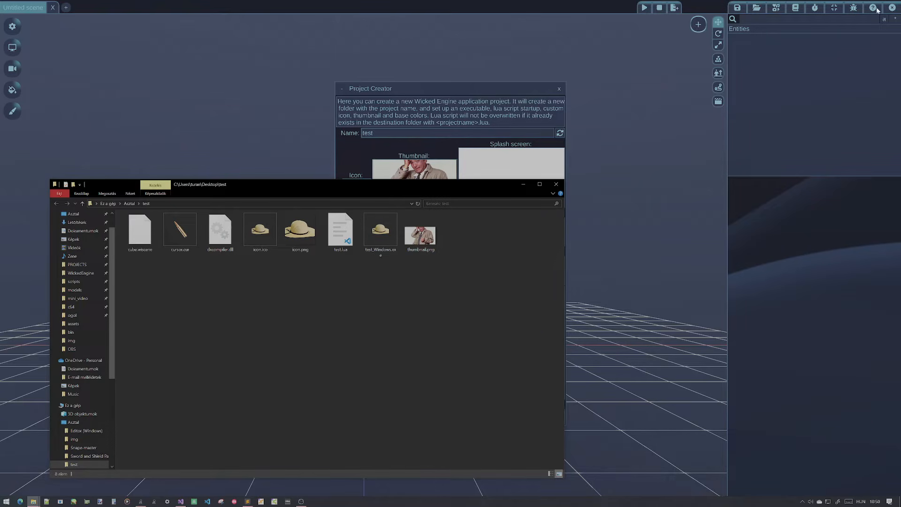
click(891, 9)
click(891, 8)
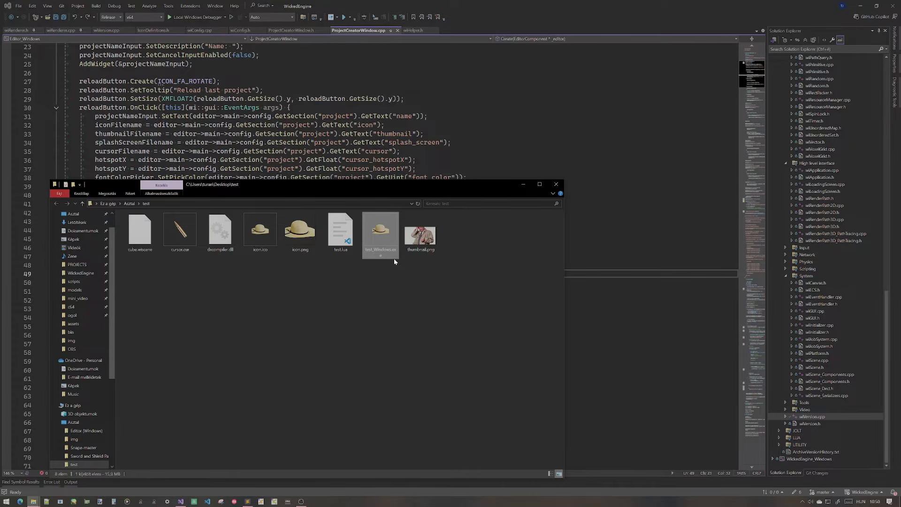
Step: Run the test_Windows executable from the project folder, trying the cube's movement before closing the application
double_click(381, 237)
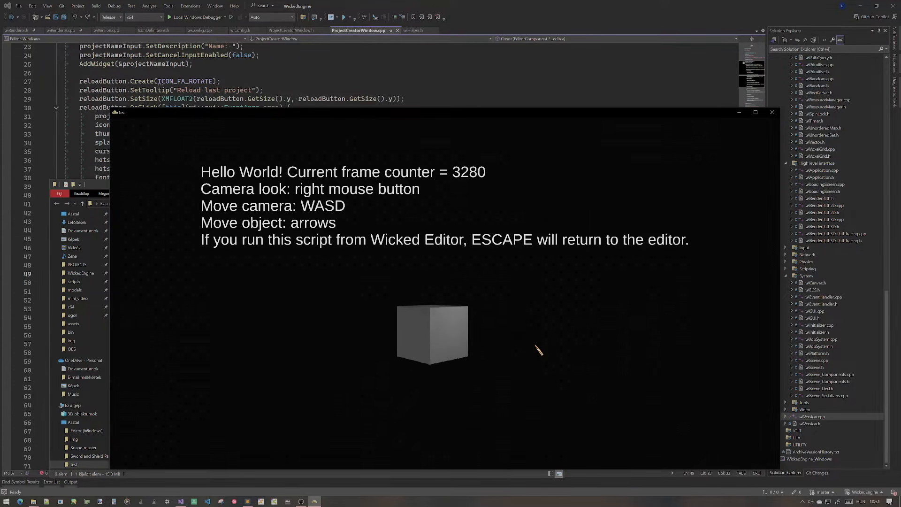
key(Left)
key(Right)
key(Left)
key(Down)
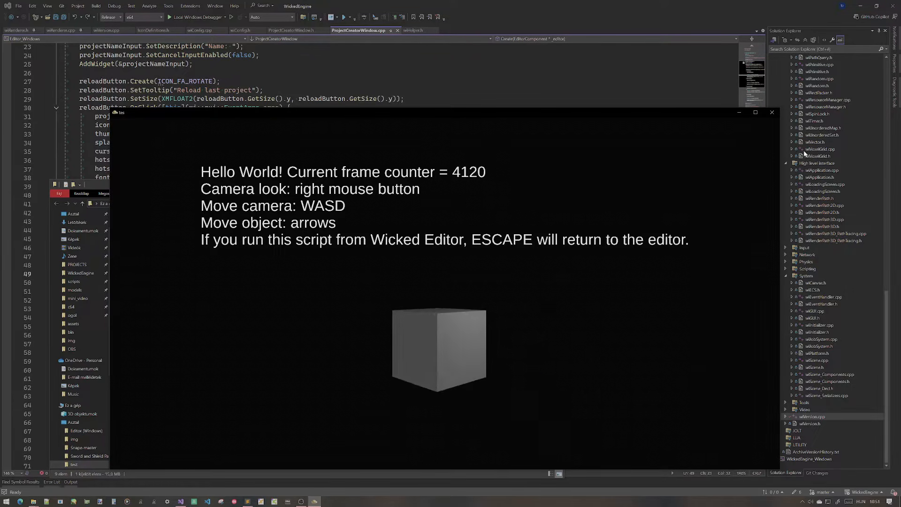
click(772, 113)
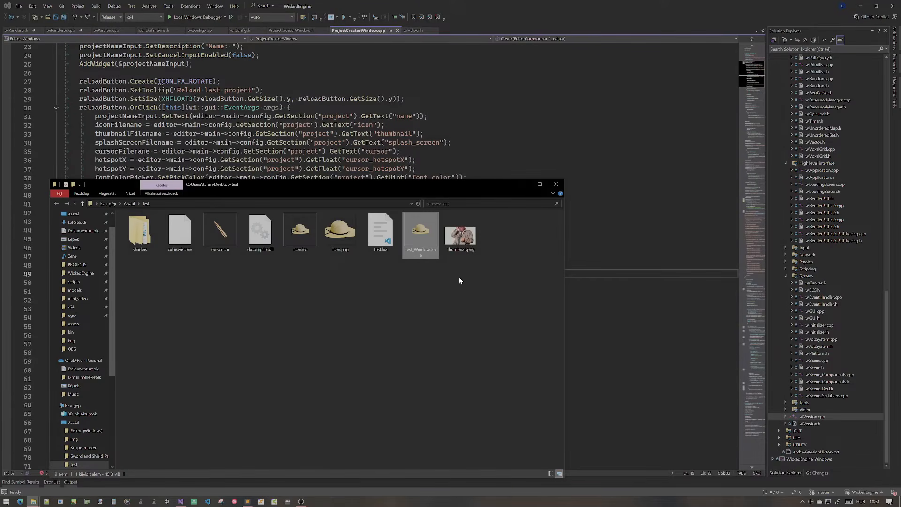
Step: Open test.lua from the project folder and examine the generated script, including its cursor, scene and movement code, then return to the folder
click(421, 241)
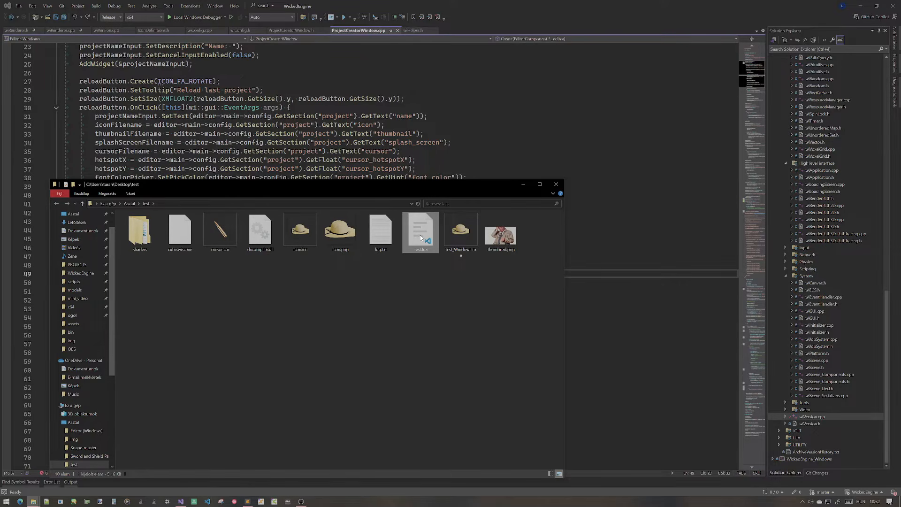
double_click(420, 236)
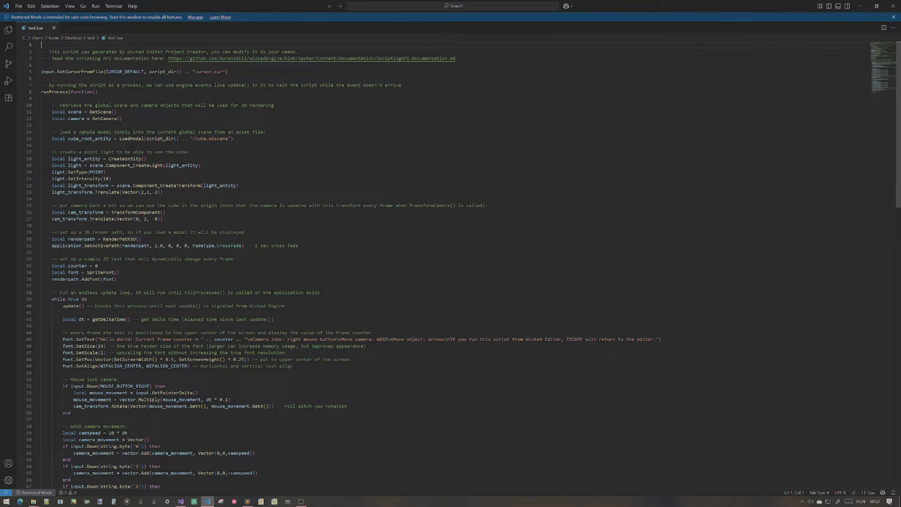
scroll(451, 263, down, 7)
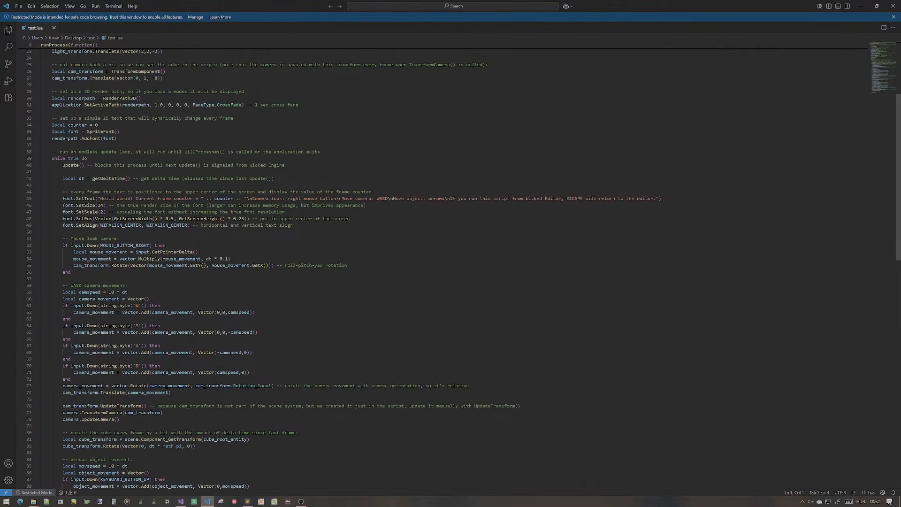
scroll(450, 263, up, 7)
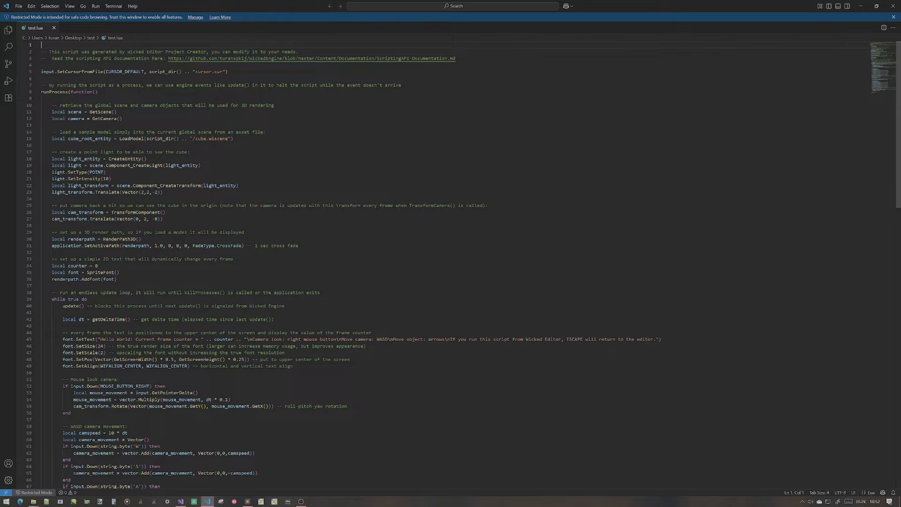
click(892, 5)
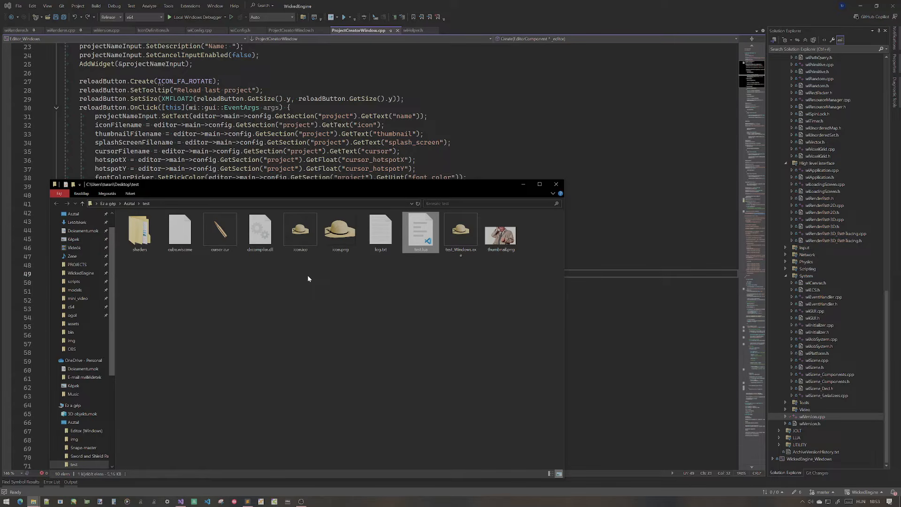
mouse_move(335, 241)
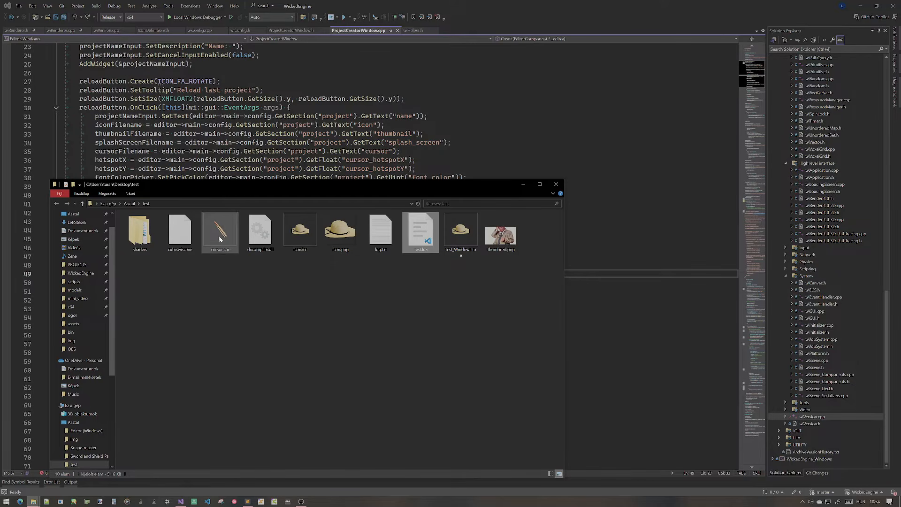
mouse_move(218, 244)
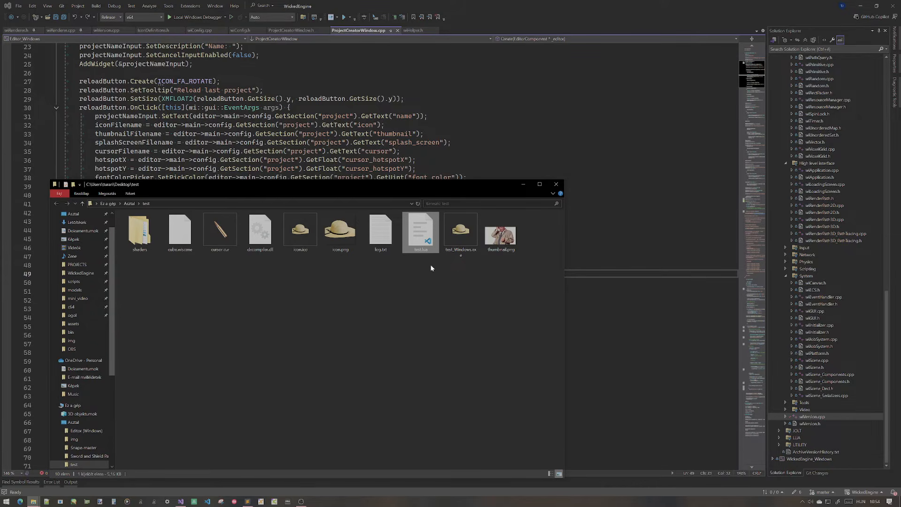
Step: Switch back to the Wicked Engine editor and check the test project in the Content Browser's project folder and recently used files
click(141, 502)
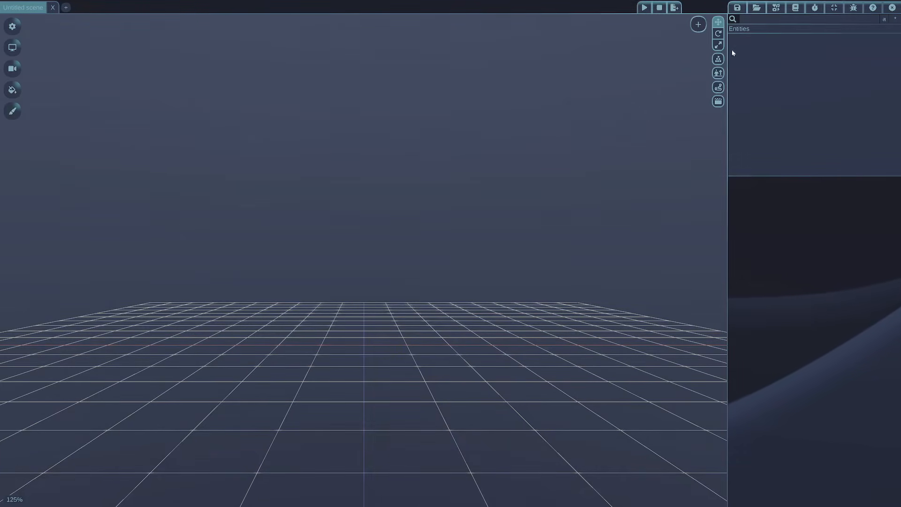
click(775, 7)
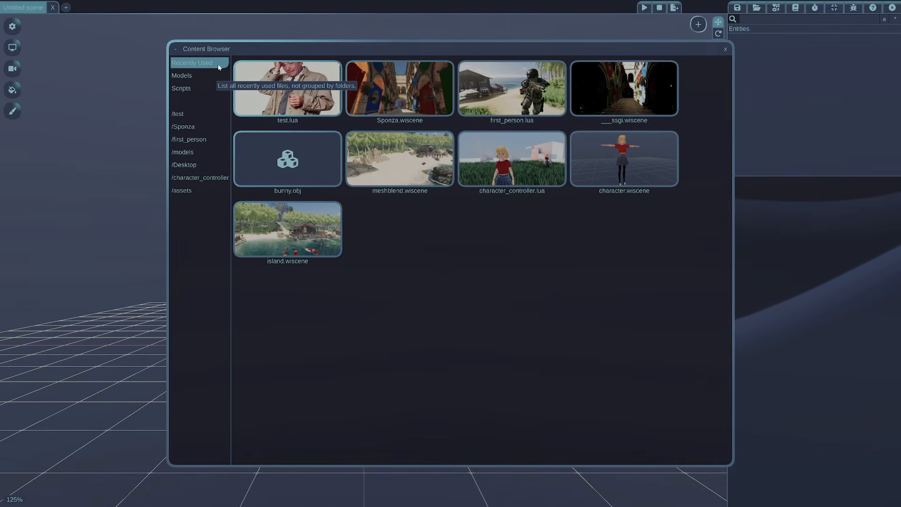
click(182, 115)
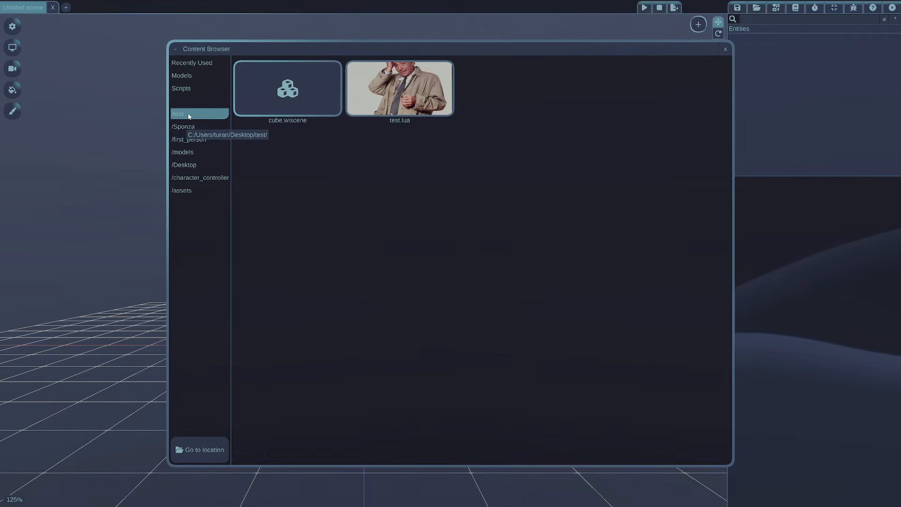
click(193, 66)
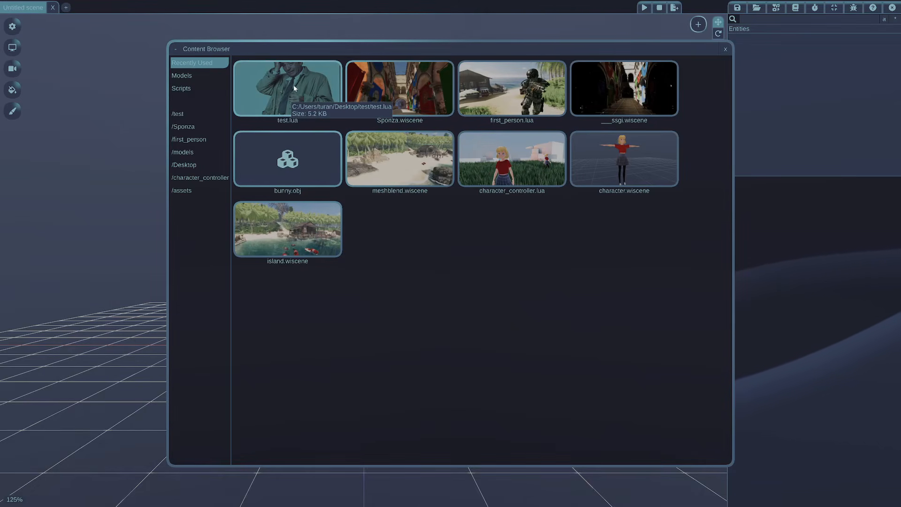
click(725, 49)
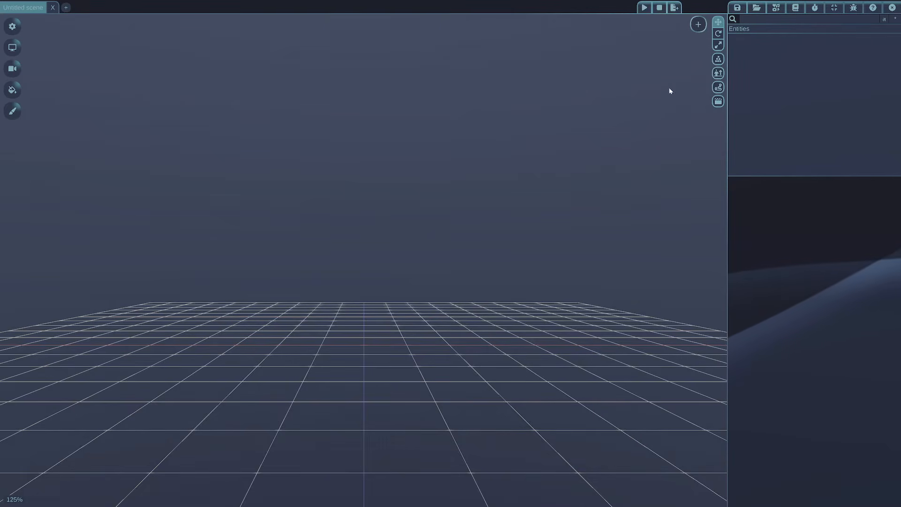
Step: Reload the last project's settings in the Project Creator
click(674, 8)
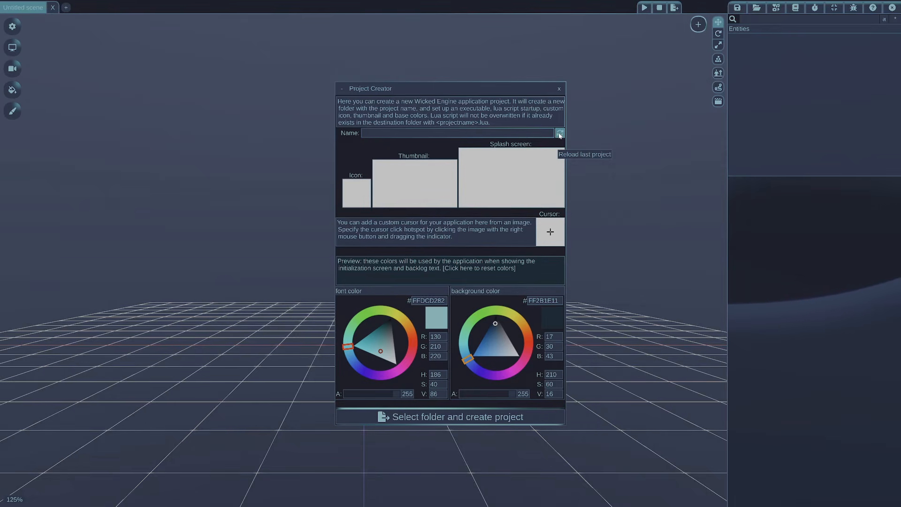
click(559, 135)
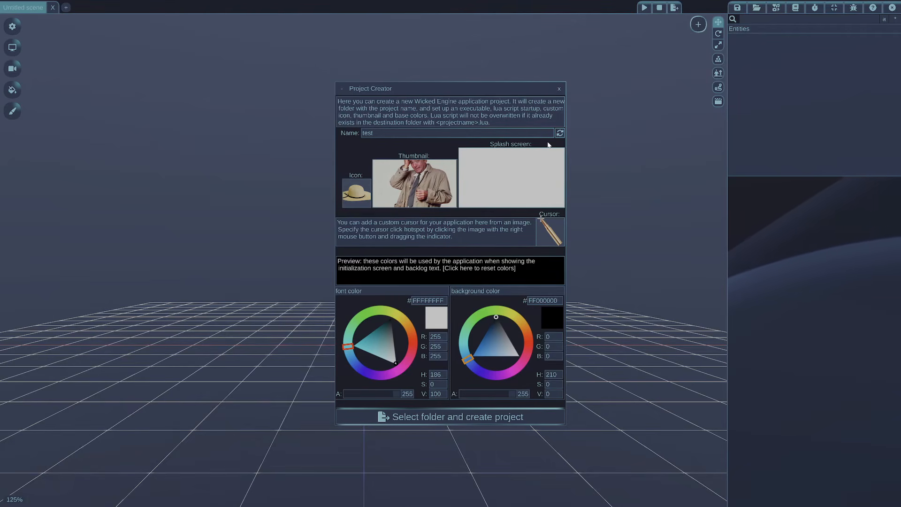
Step: Set the project's splash screen to the fox image from the desktop's img folder
click(494, 167)
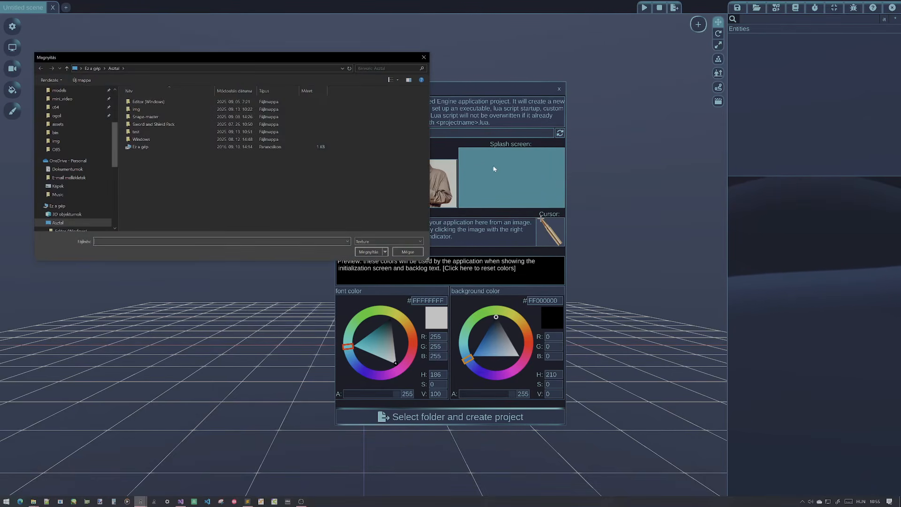
double_click(144, 109)
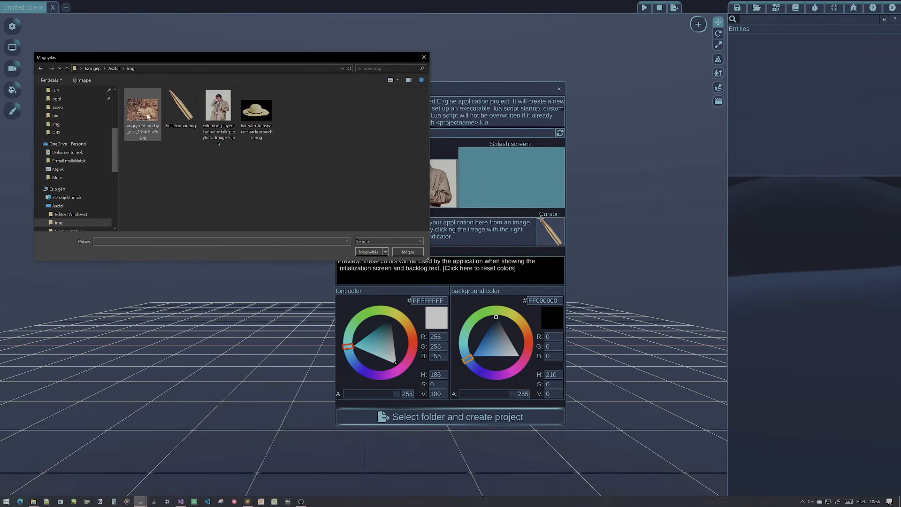
double_click(144, 109)
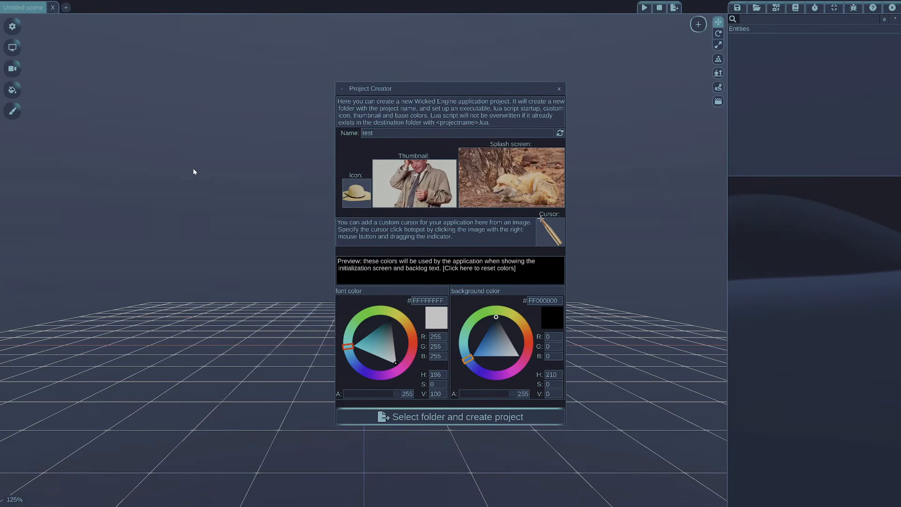
Step: Create the test project on the desktop (Asztal) and check the project folder for splash_screen.png
click(433, 417)
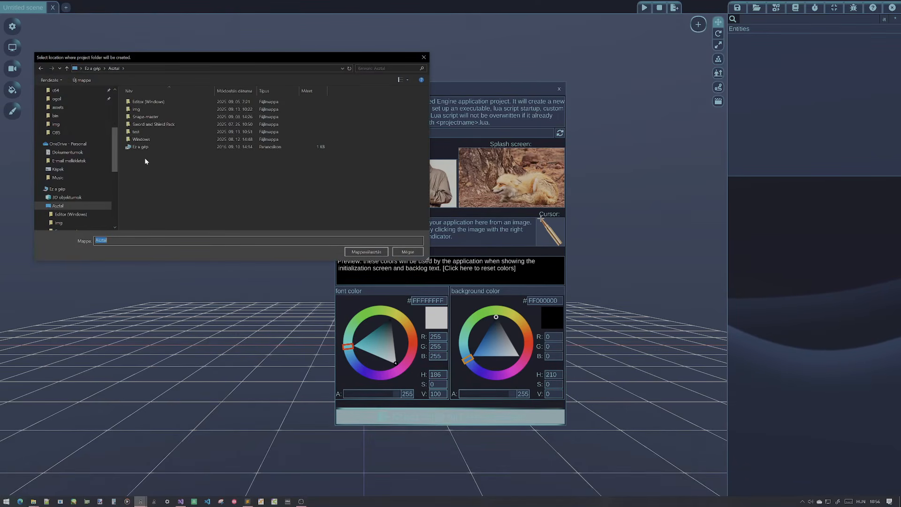
click(379, 253)
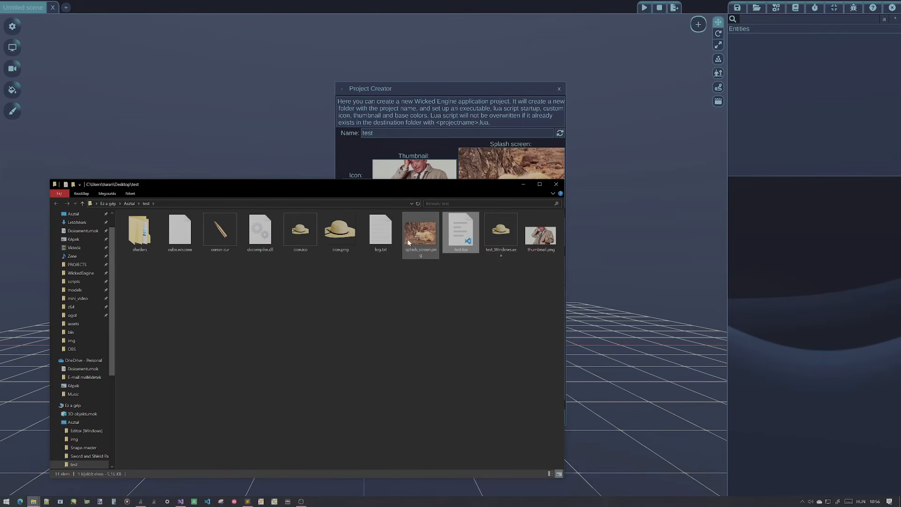
drag(420, 187, 383, 224)
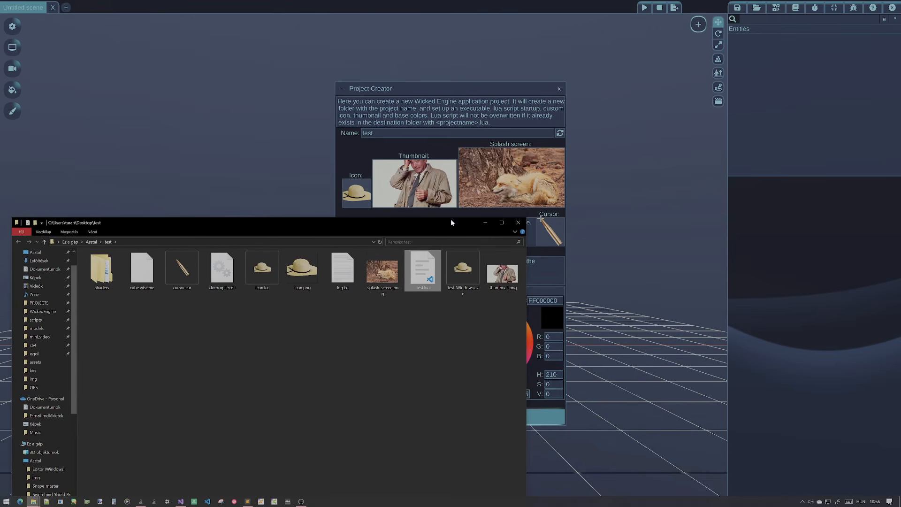
drag(454, 228, 464, 174)
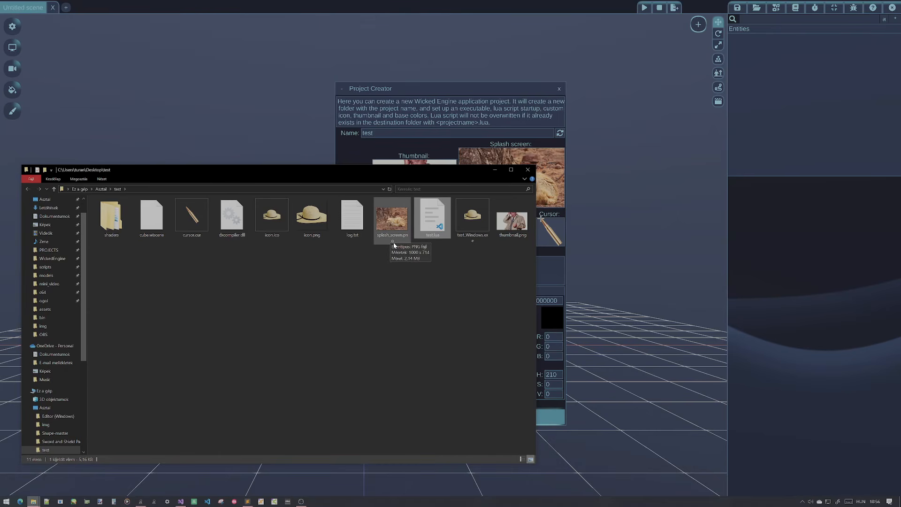
Step: Close the Wicked Engine editor and run the test_Windows executable from the project folder to test the splash screen
click(890, 6)
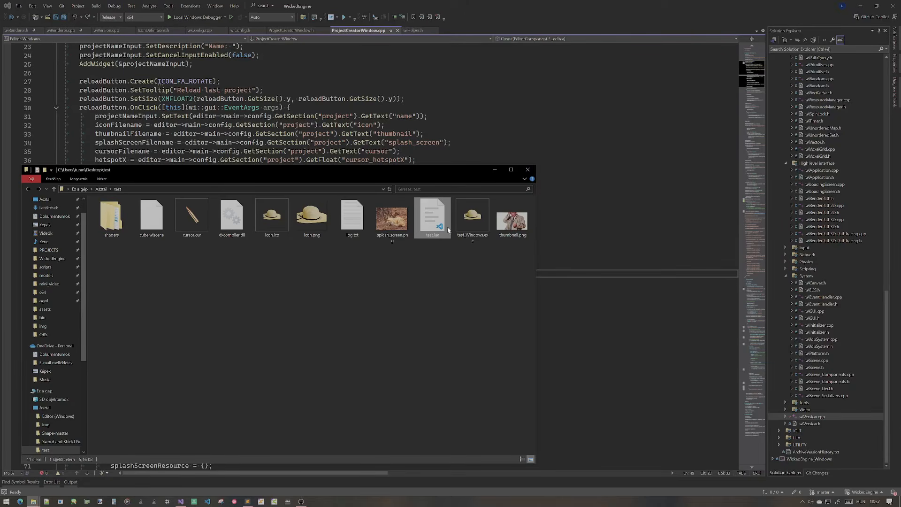
click(472, 231)
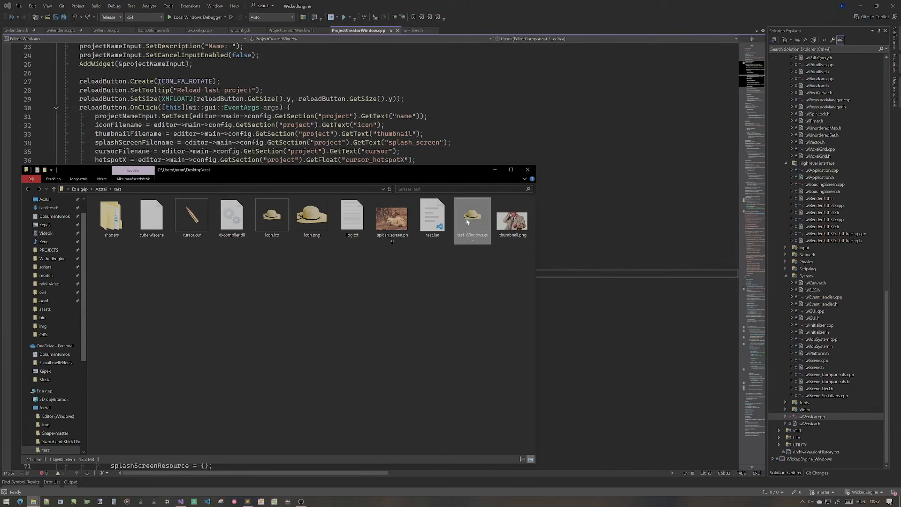
double_click(467, 219)
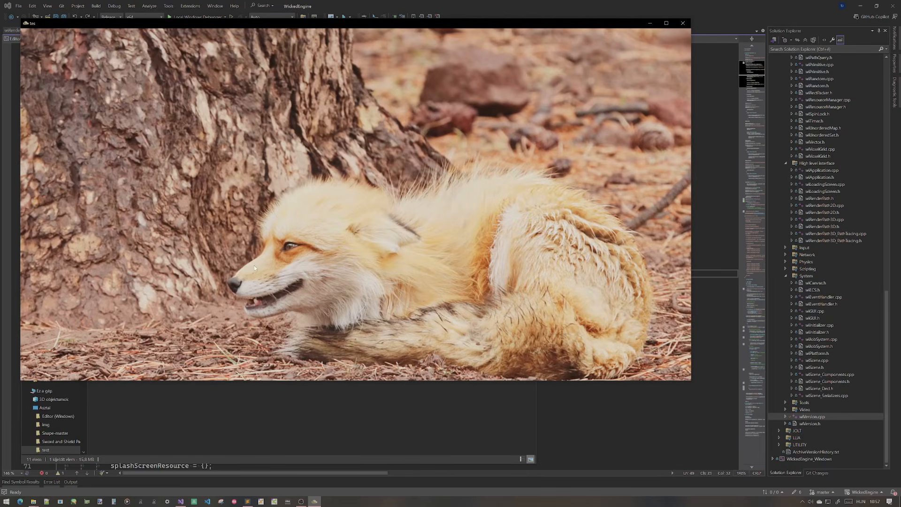